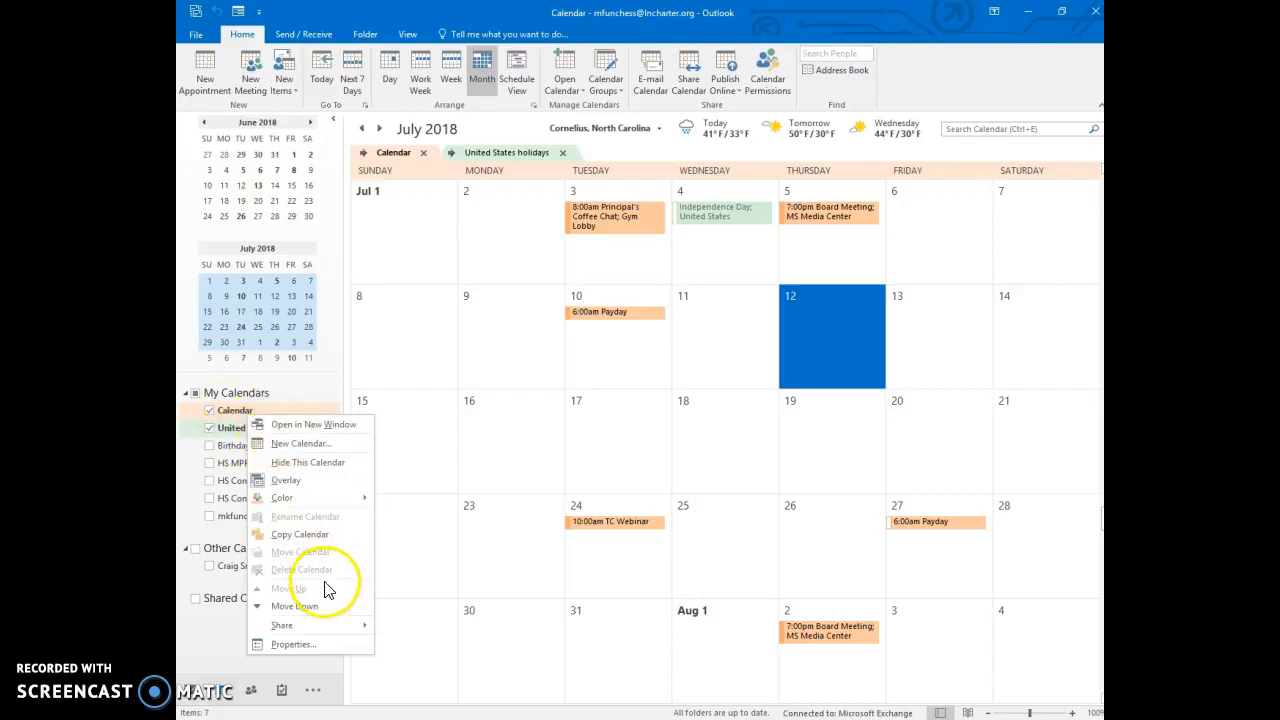
- Open a sharing invitation for the main calendar, try the Limited details, Full details and Availability only levels, and close it unsent
mouse_move(337, 623)
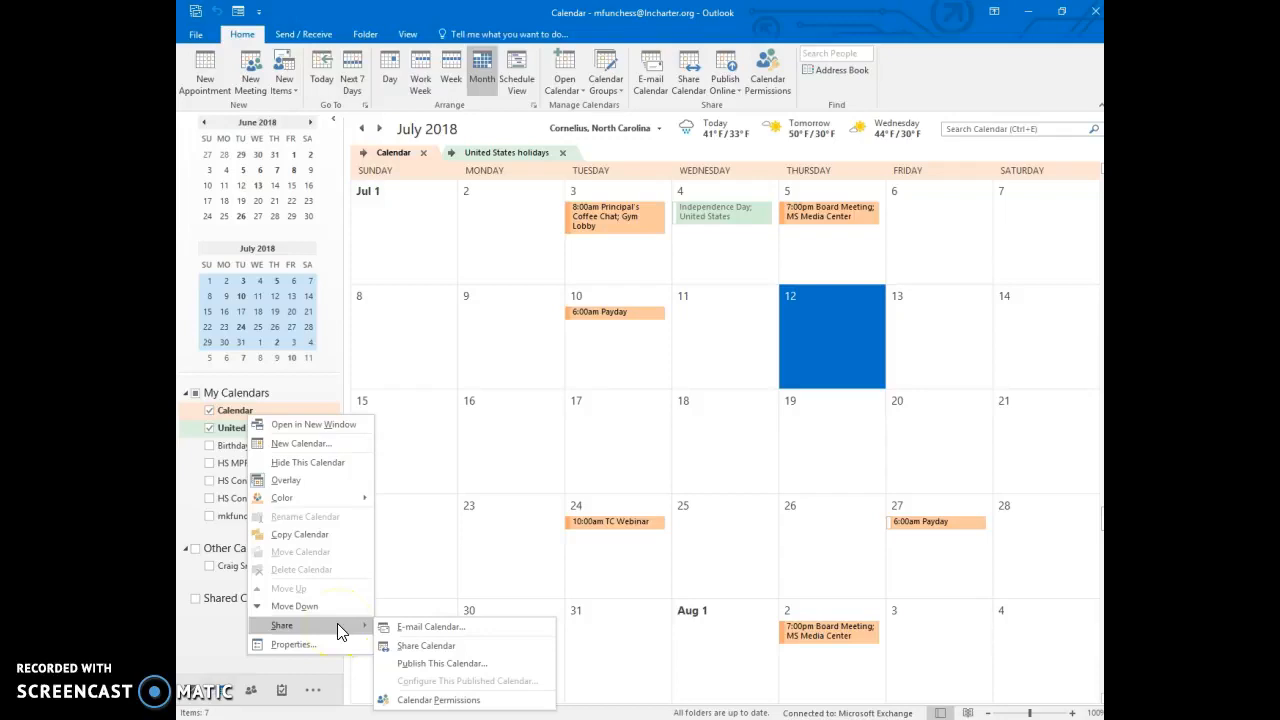
click(418, 645)
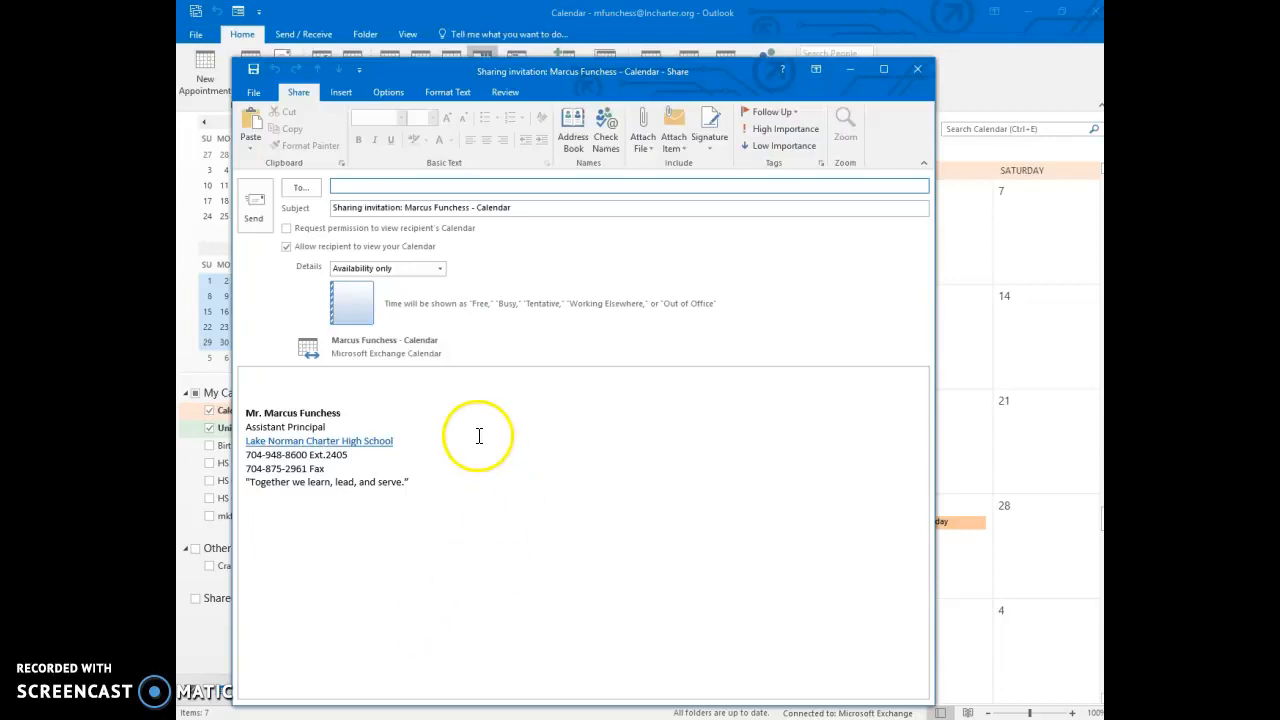
click(440, 269)
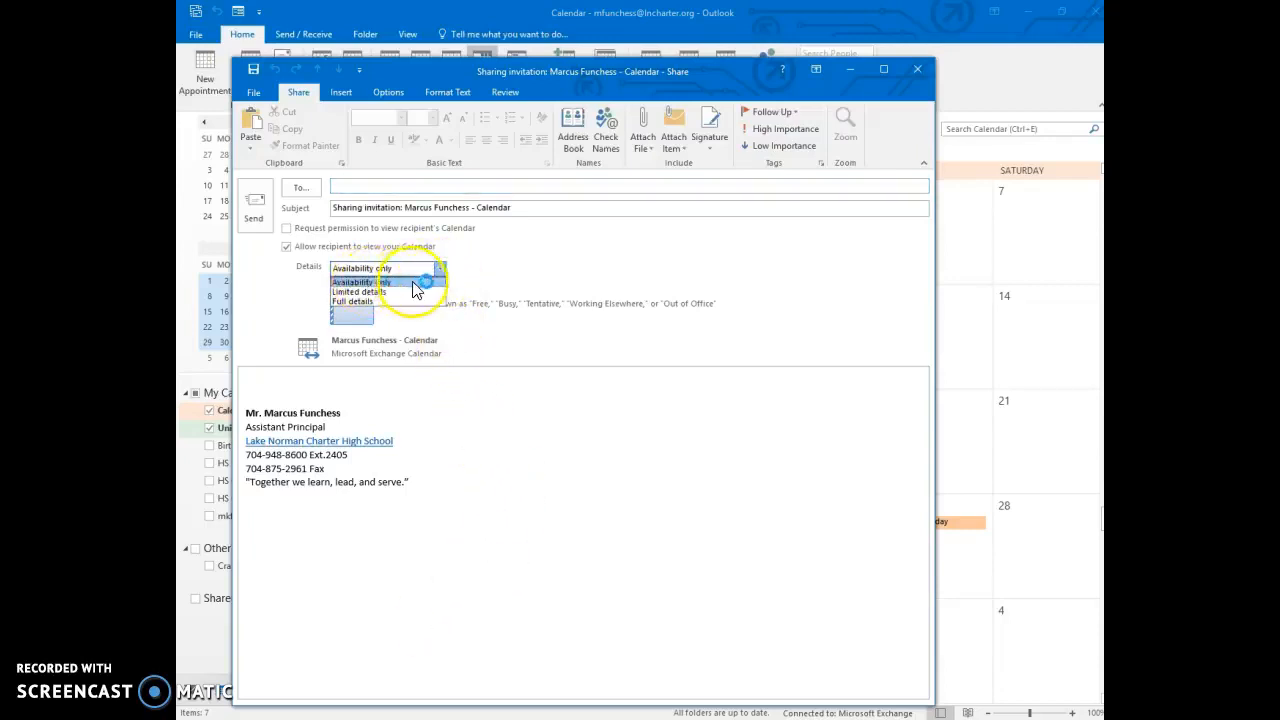
click(396, 292)
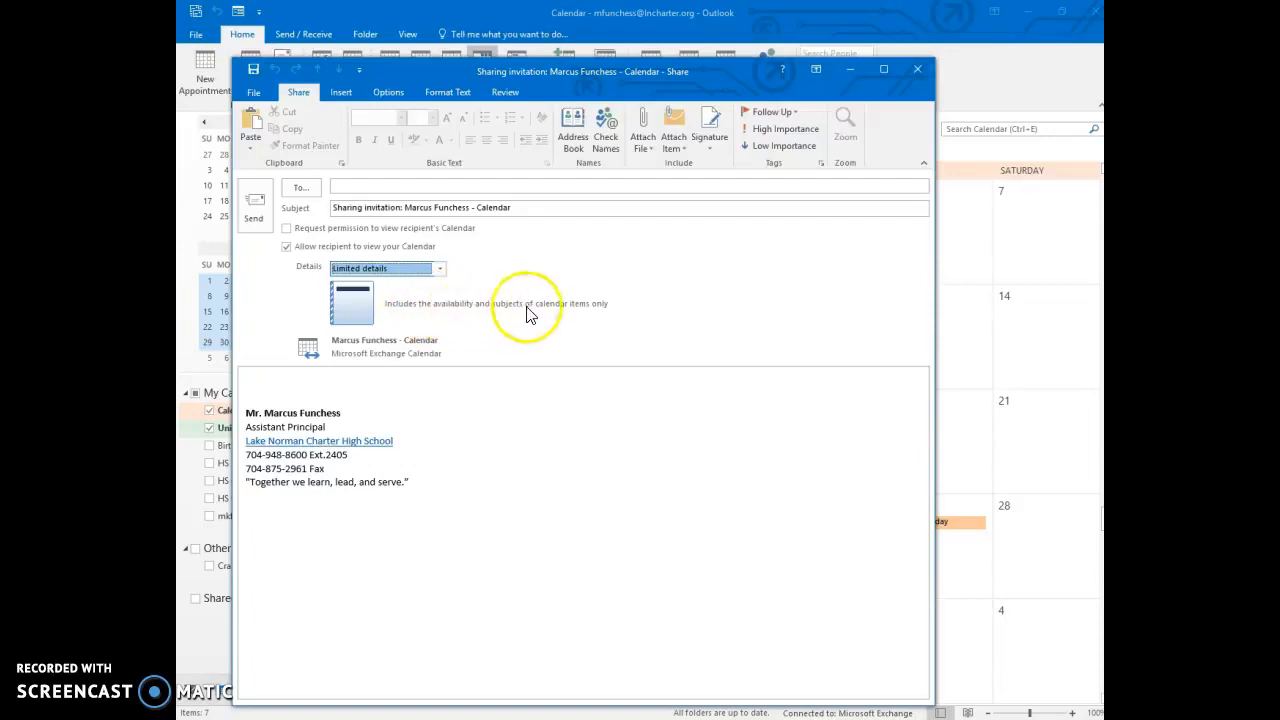
click(436, 272)
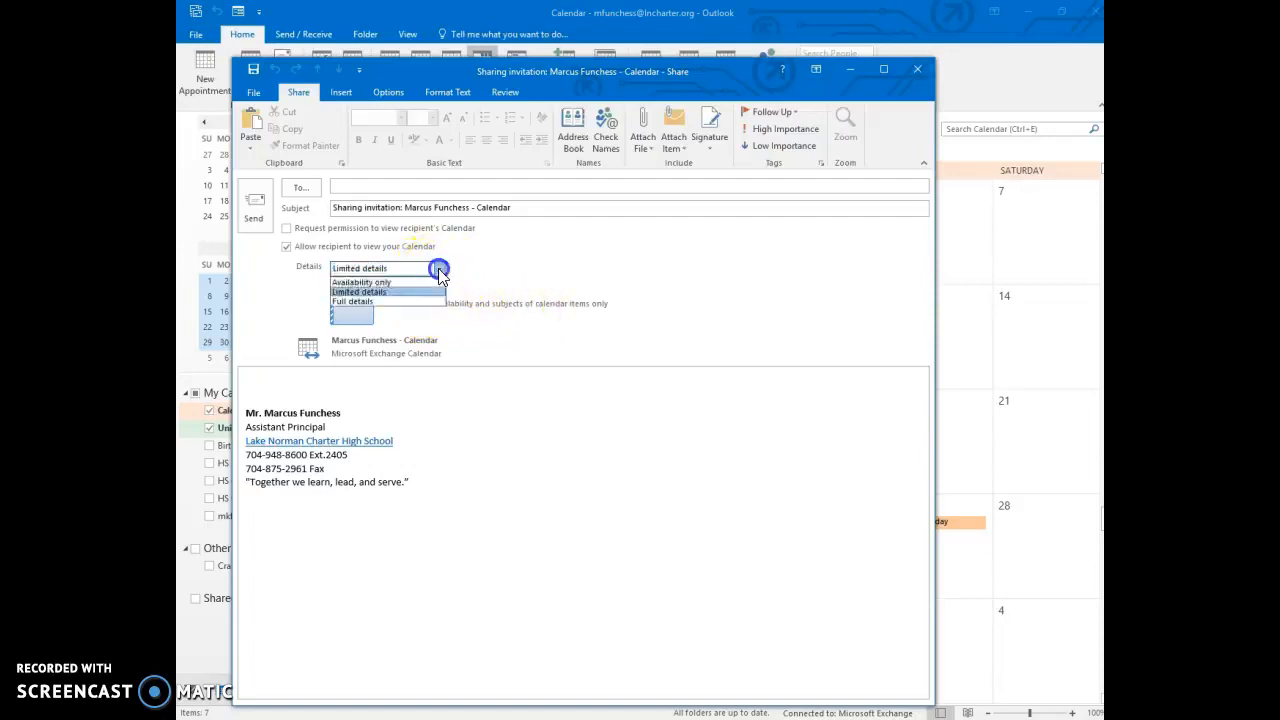
click(417, 298)
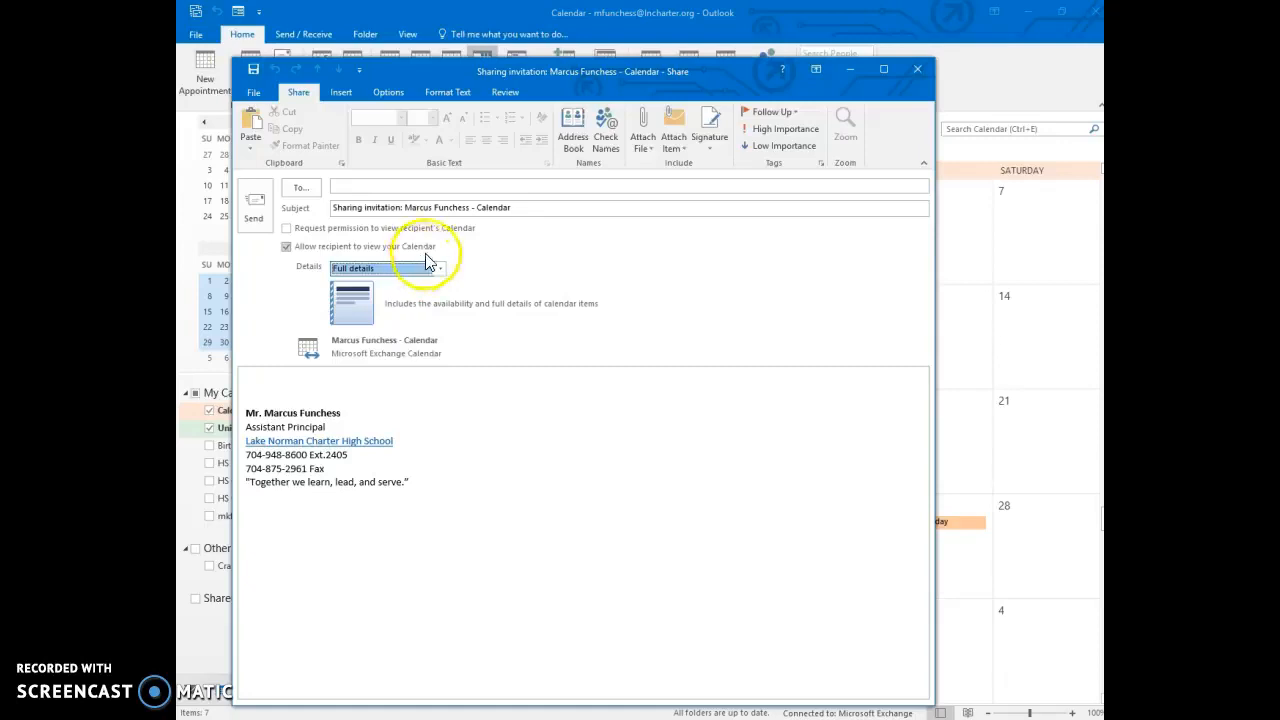
click(439, 269)
click(411, 284)
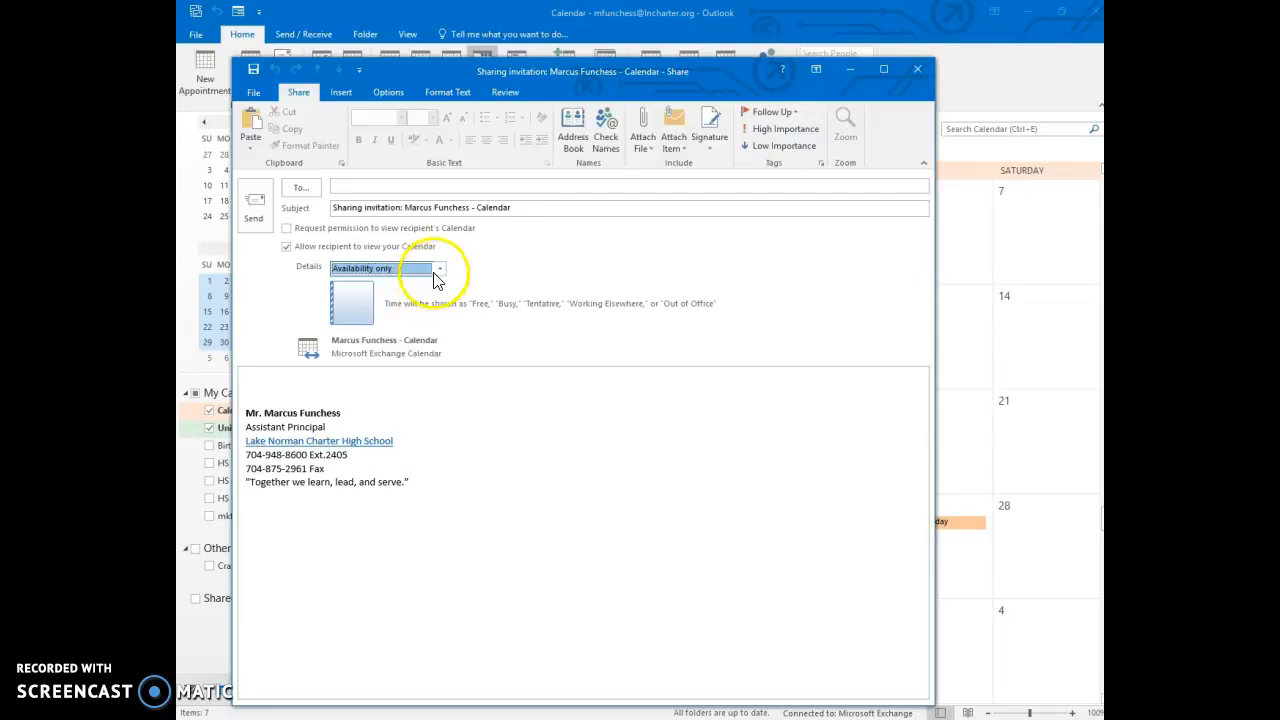
click(426, 187)
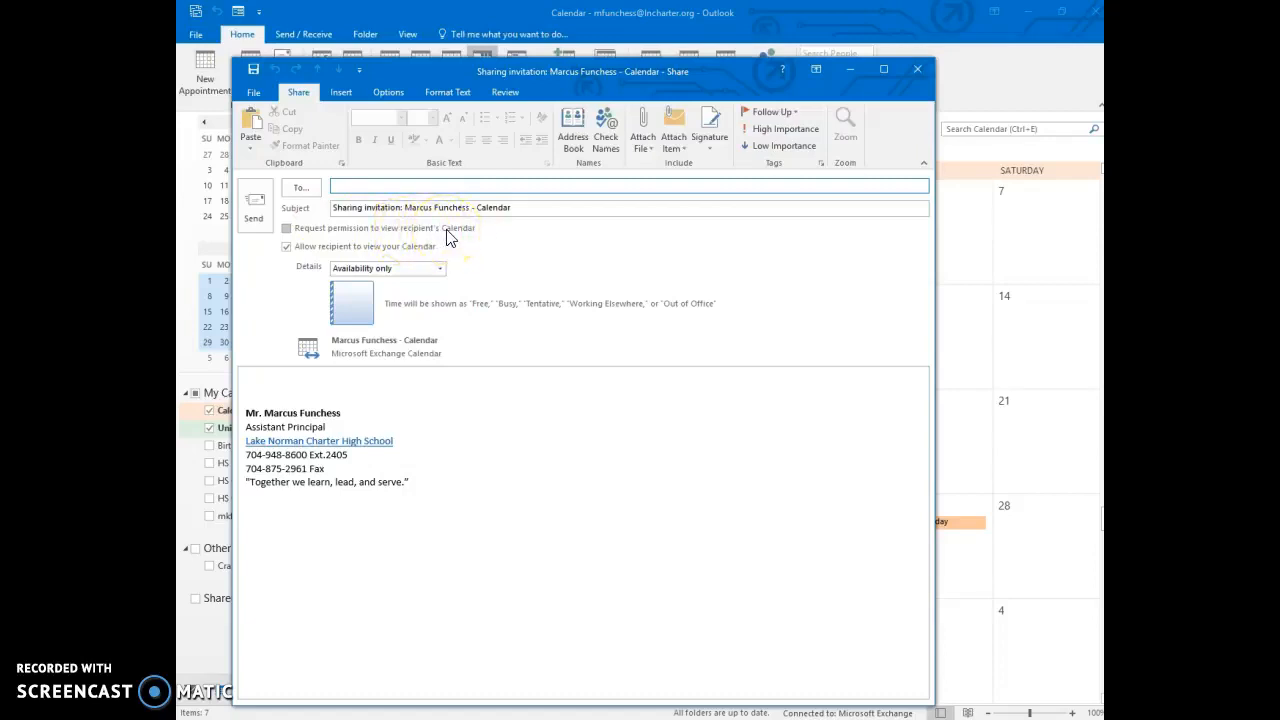
click(917, 72)
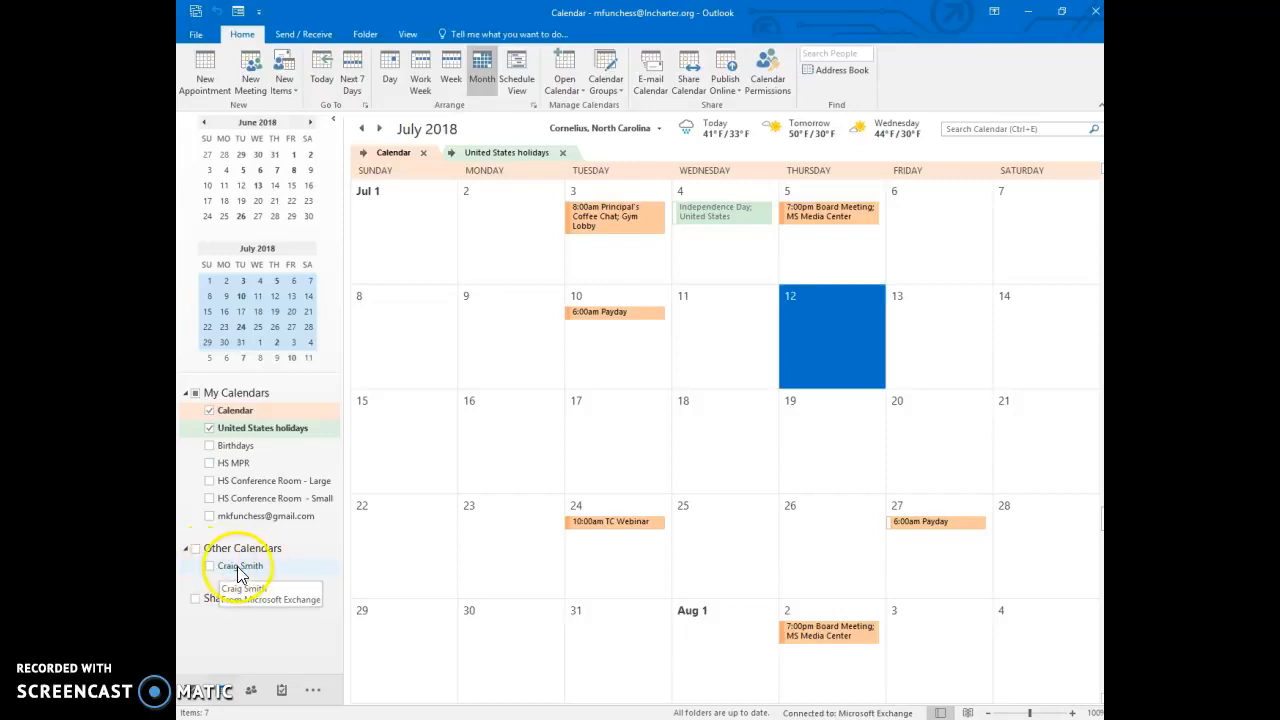
- Show the colleague's calendar under Other Calendars, overlay it on the main calendar to examine their availability, and hide it again
click(209, 566)
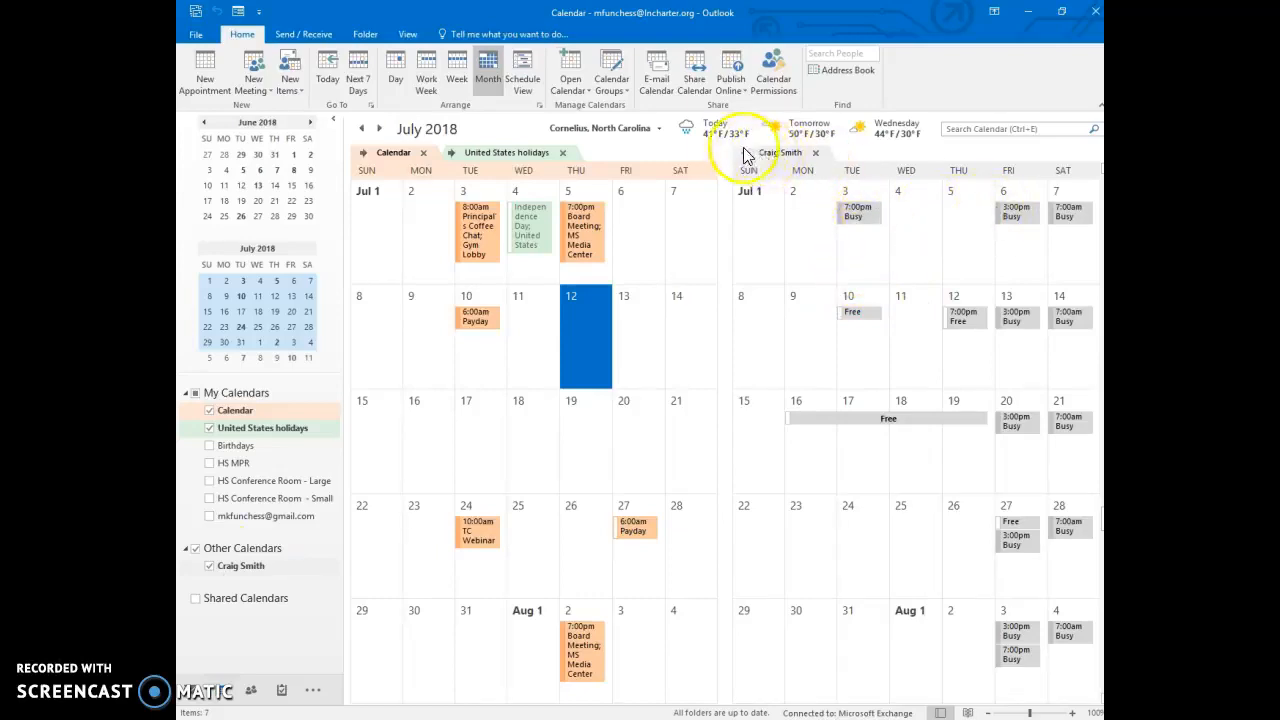
click(746, 152)
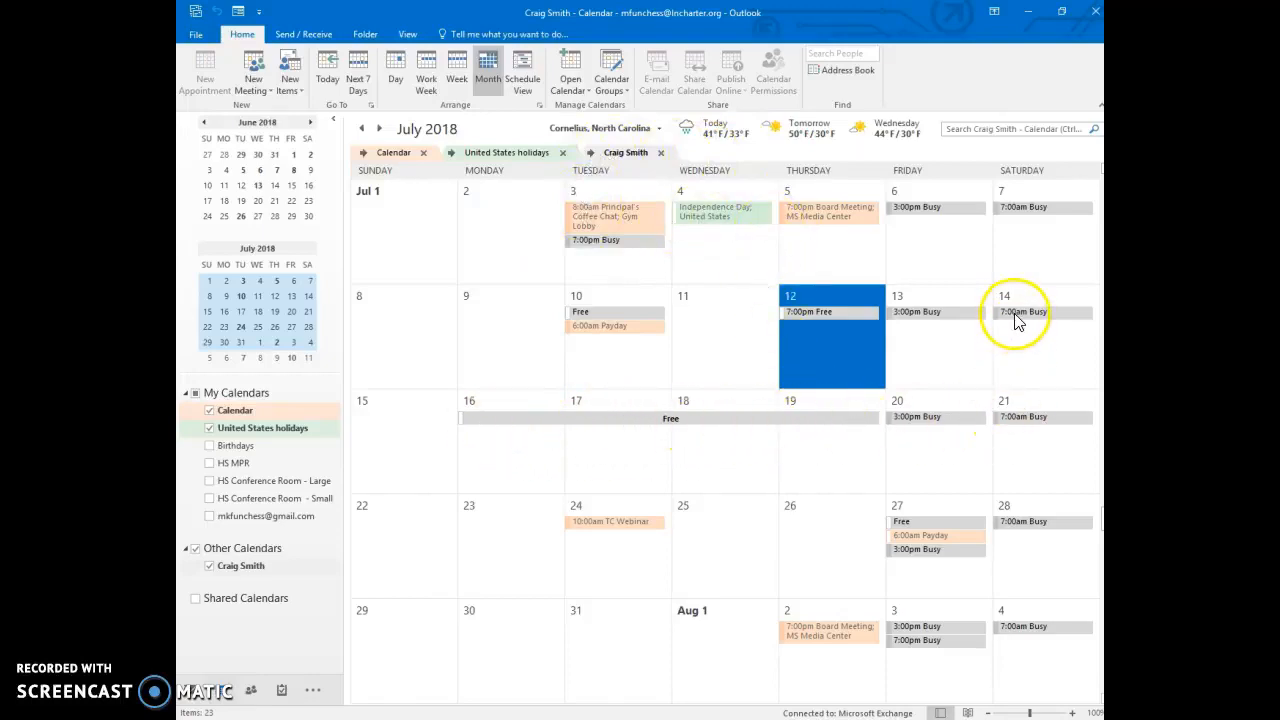
mouse_move(828, 428)
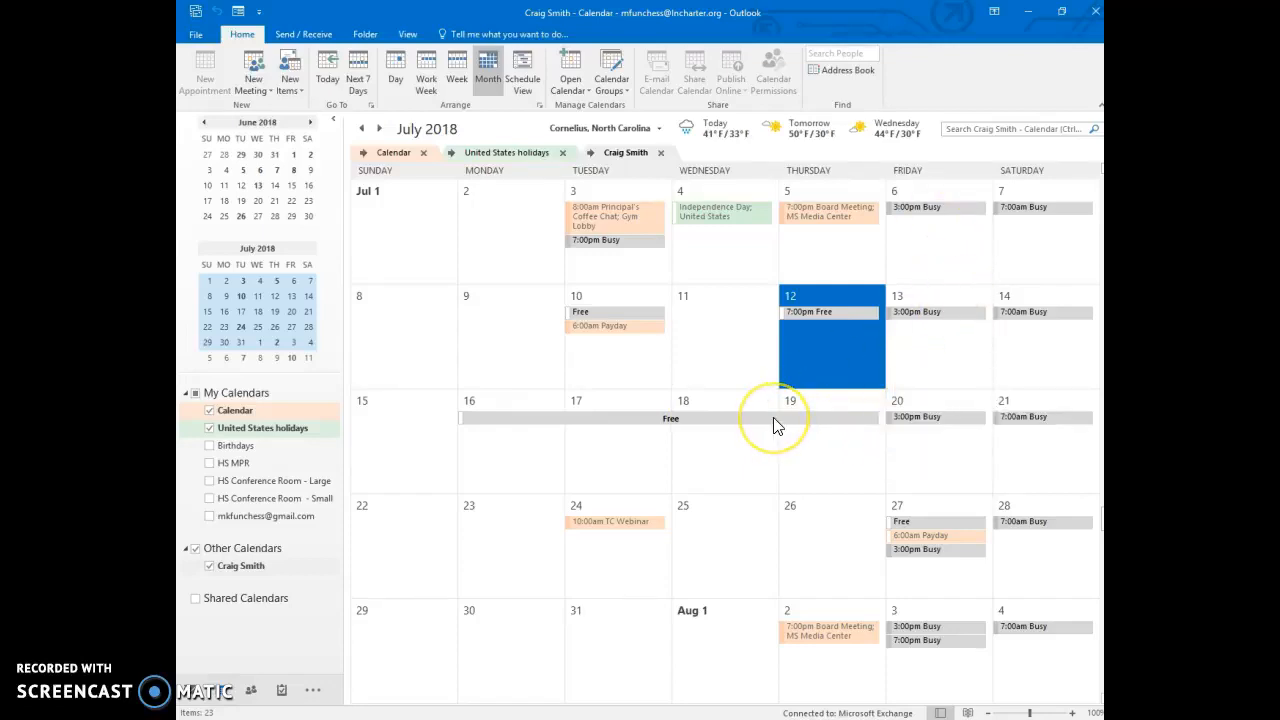
mouse_move(774, 420)
click(210, 566)
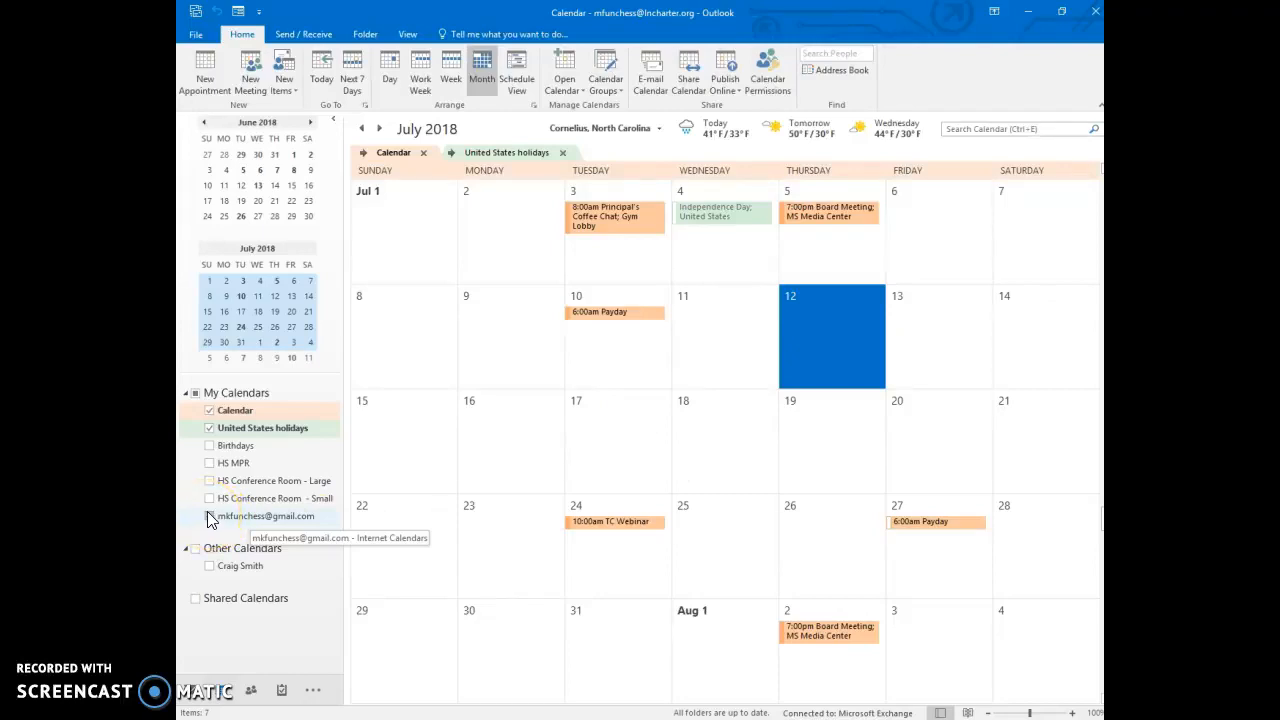
- Review the Add Calendar options for the My Calendars group and briefly display the HS Conference Room - Large calendar
right_click(215, 393)
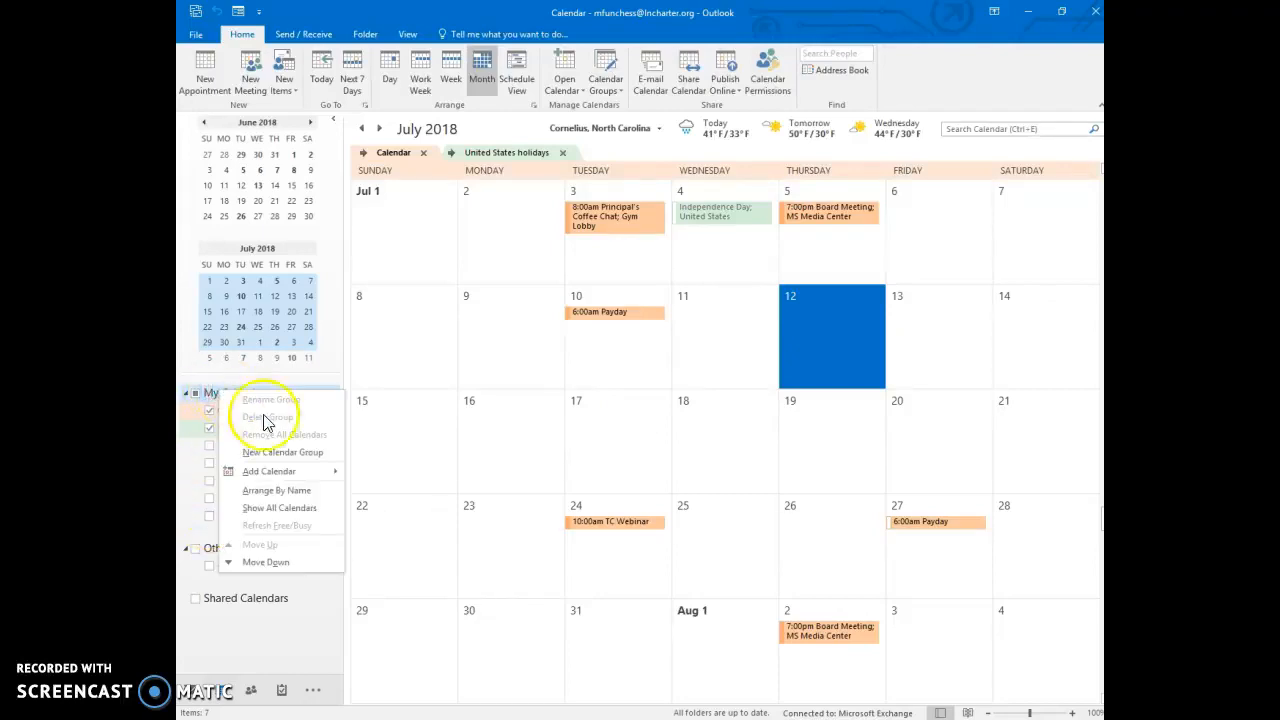
mouse_move(295, 474)
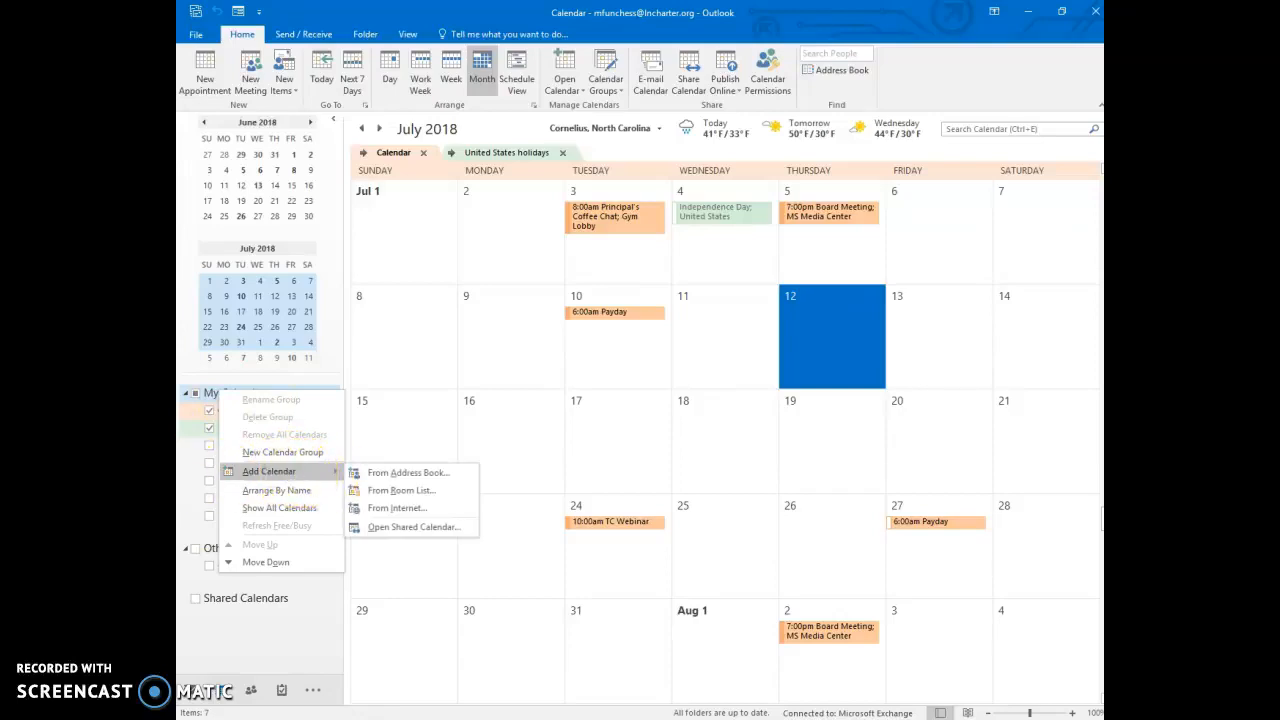
click(209, 480)
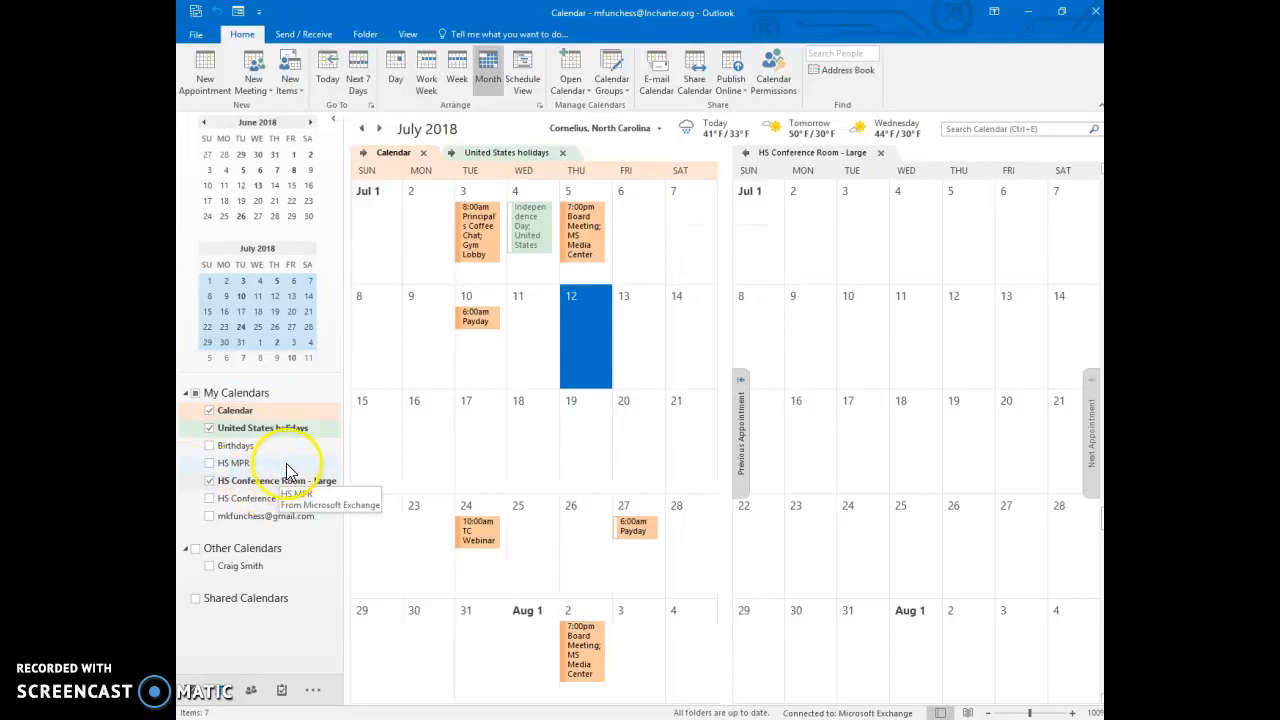
click(209, 481)
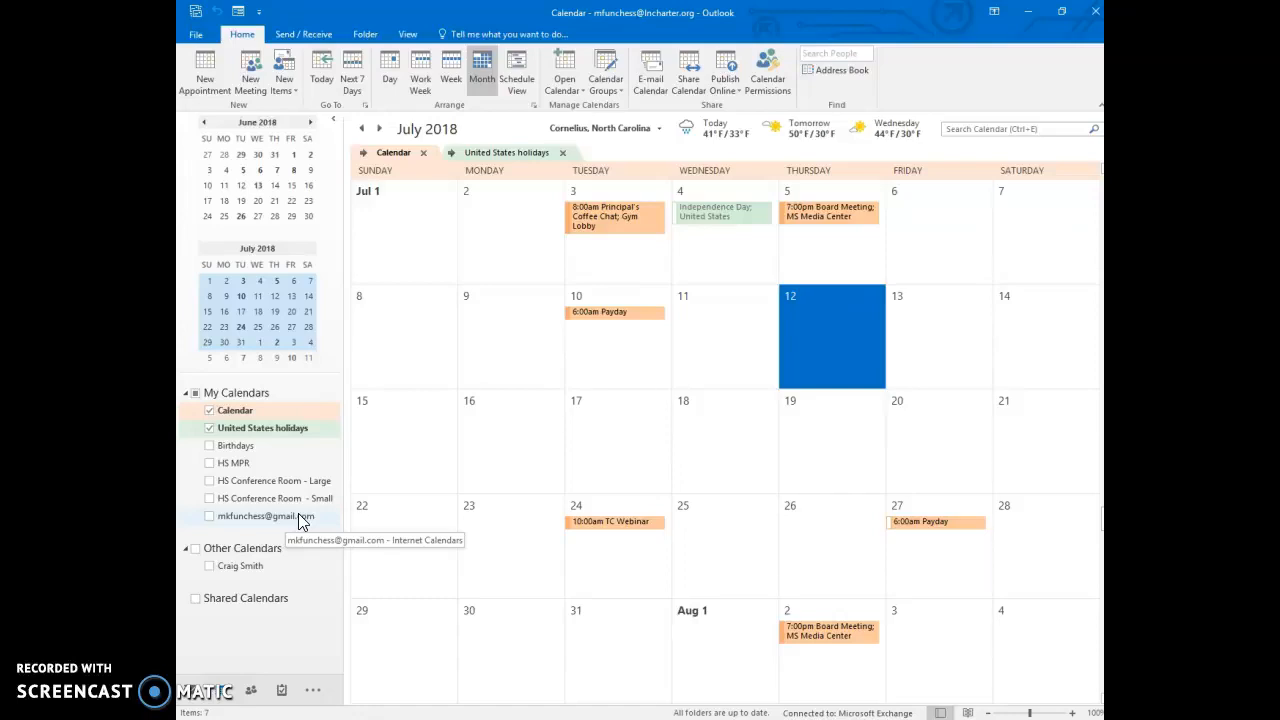
- Create and save a new appointment on July 12 with the subject "Test Meeting"
click(207, 80)
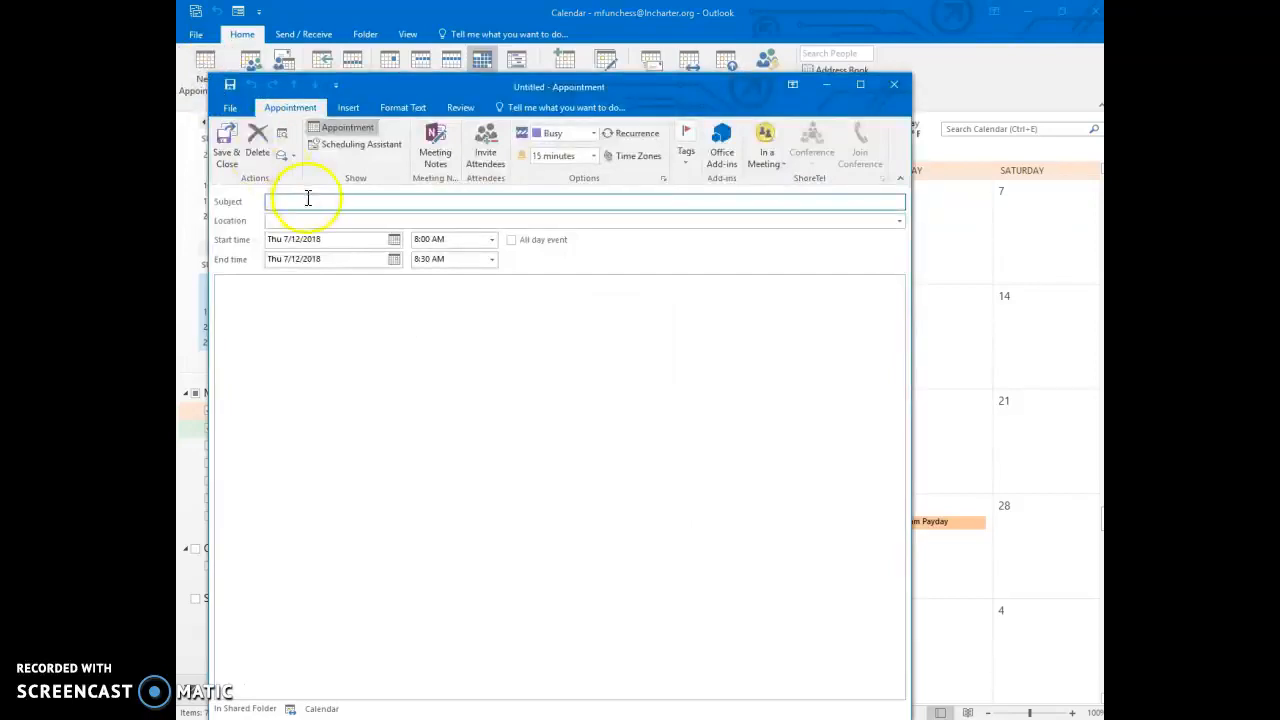
click(355, 204)
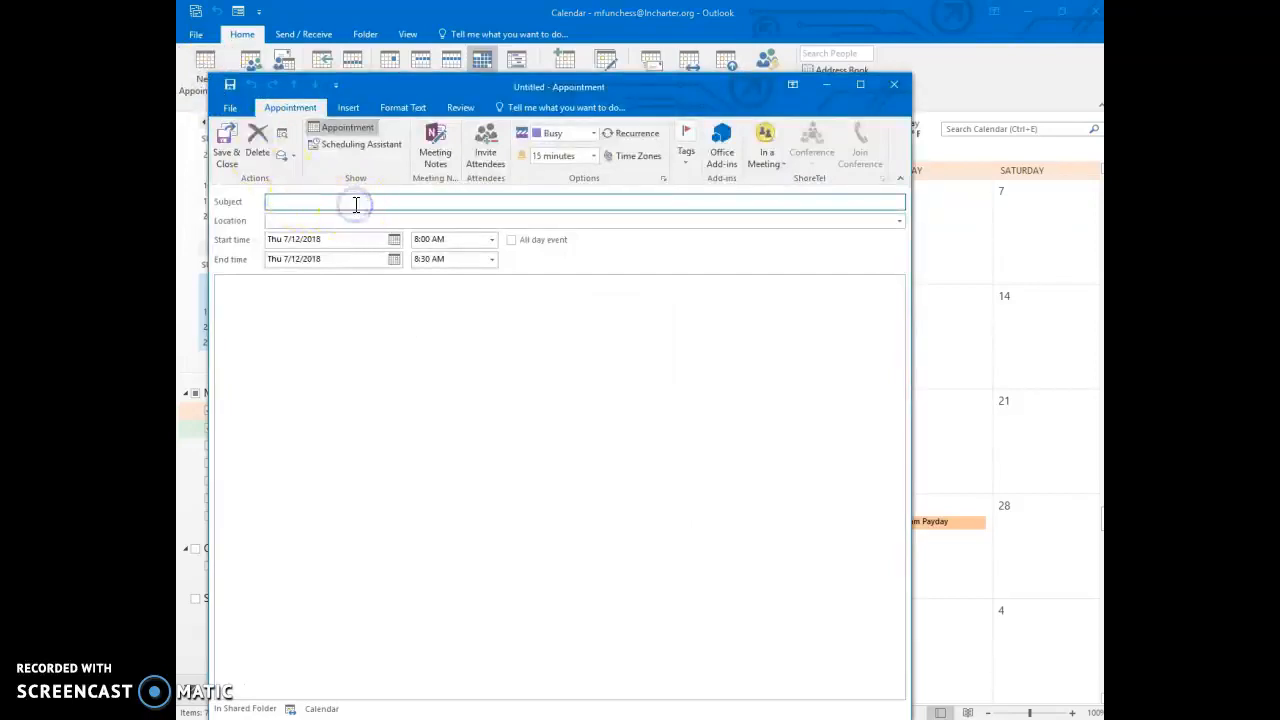
text(Te)
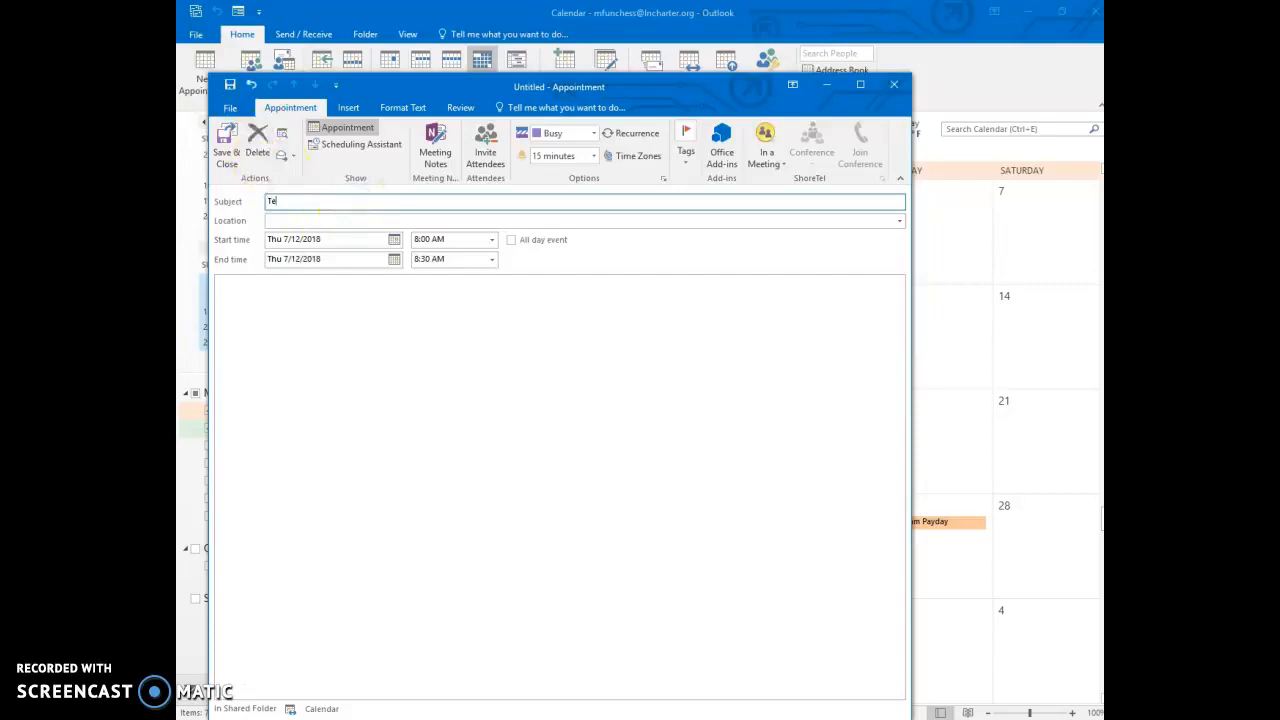
text(st Meeting)
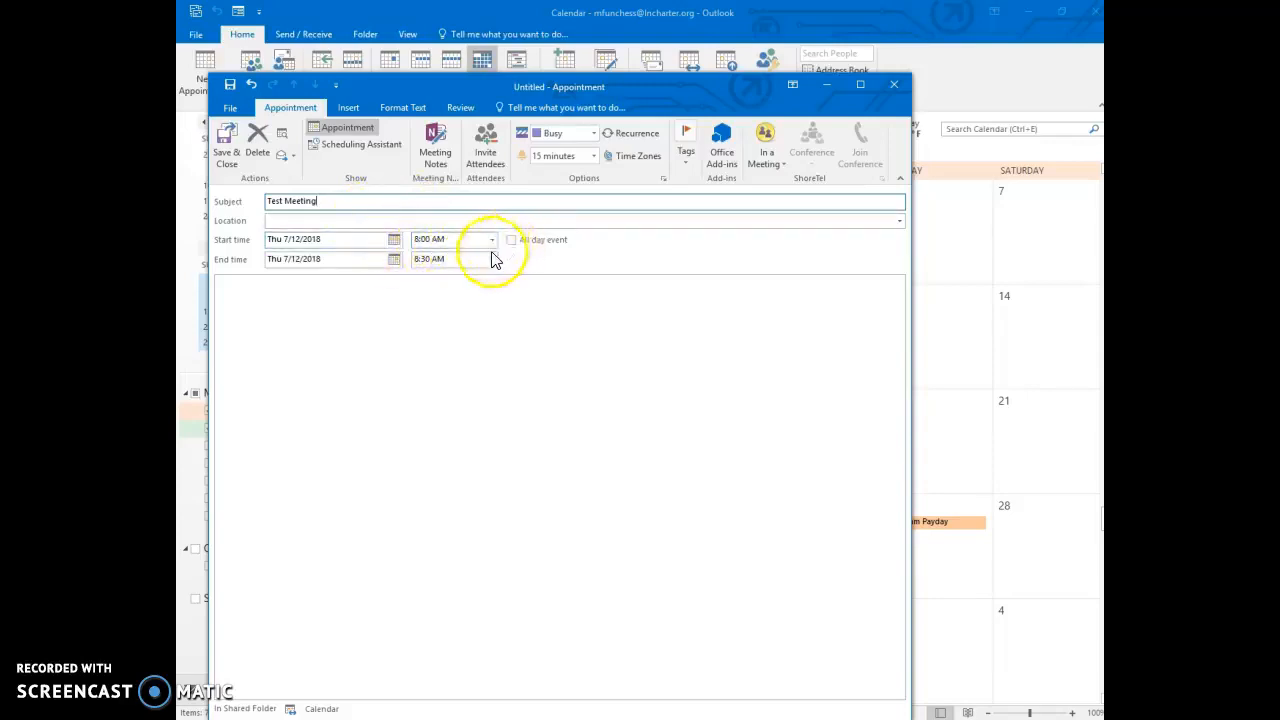
click(230, 163)
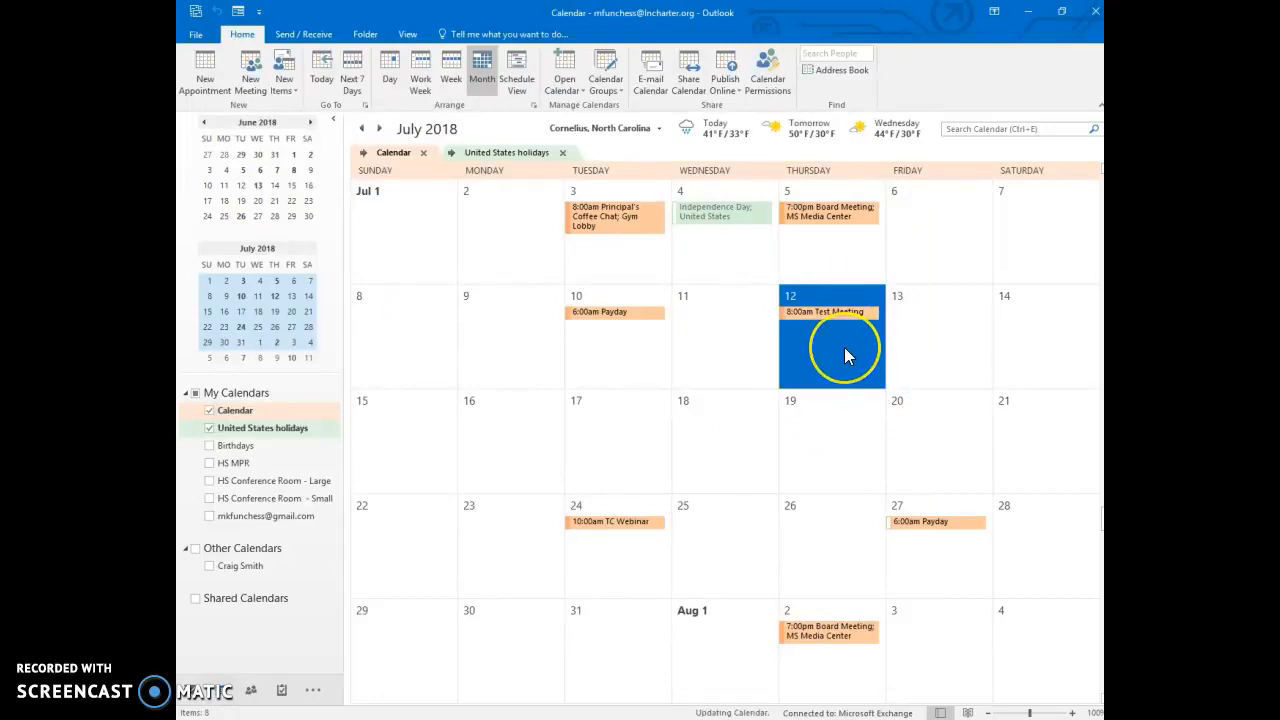
- Turn the July 12 Test Meeting into a meeting request, add the attendee's name, and send it without a location
click(820, 325)
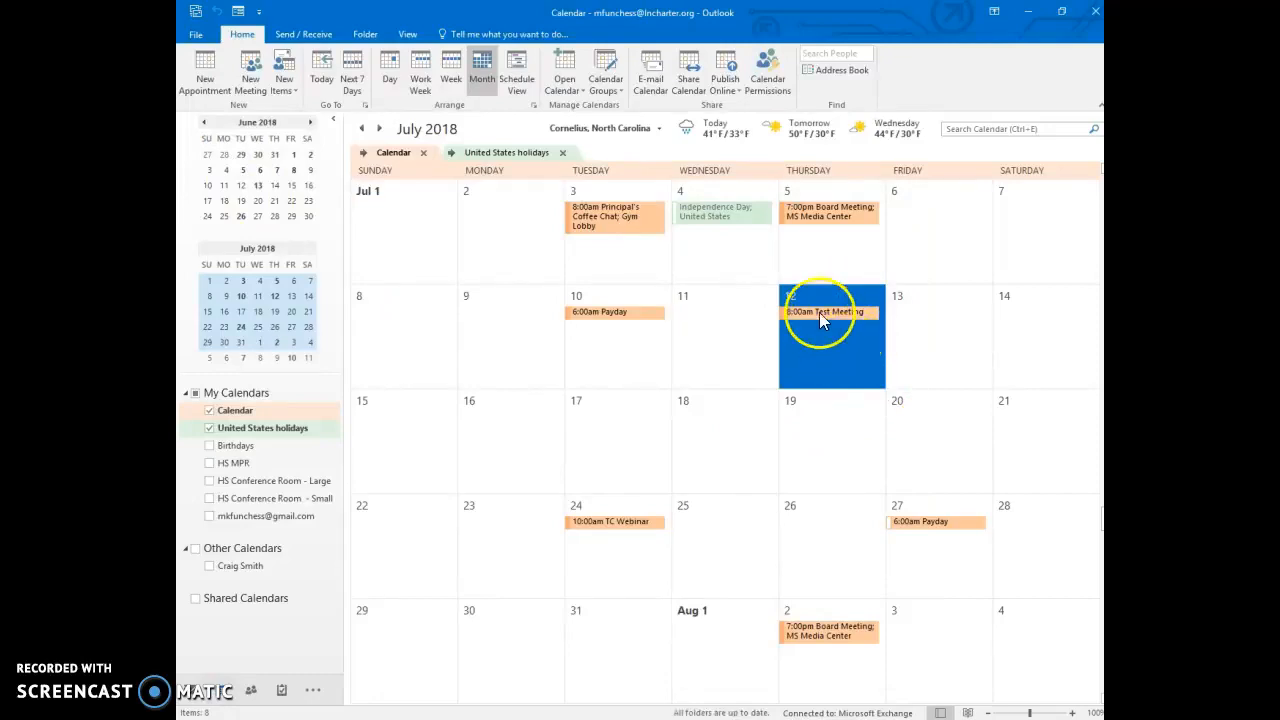
double_click(820, 316)
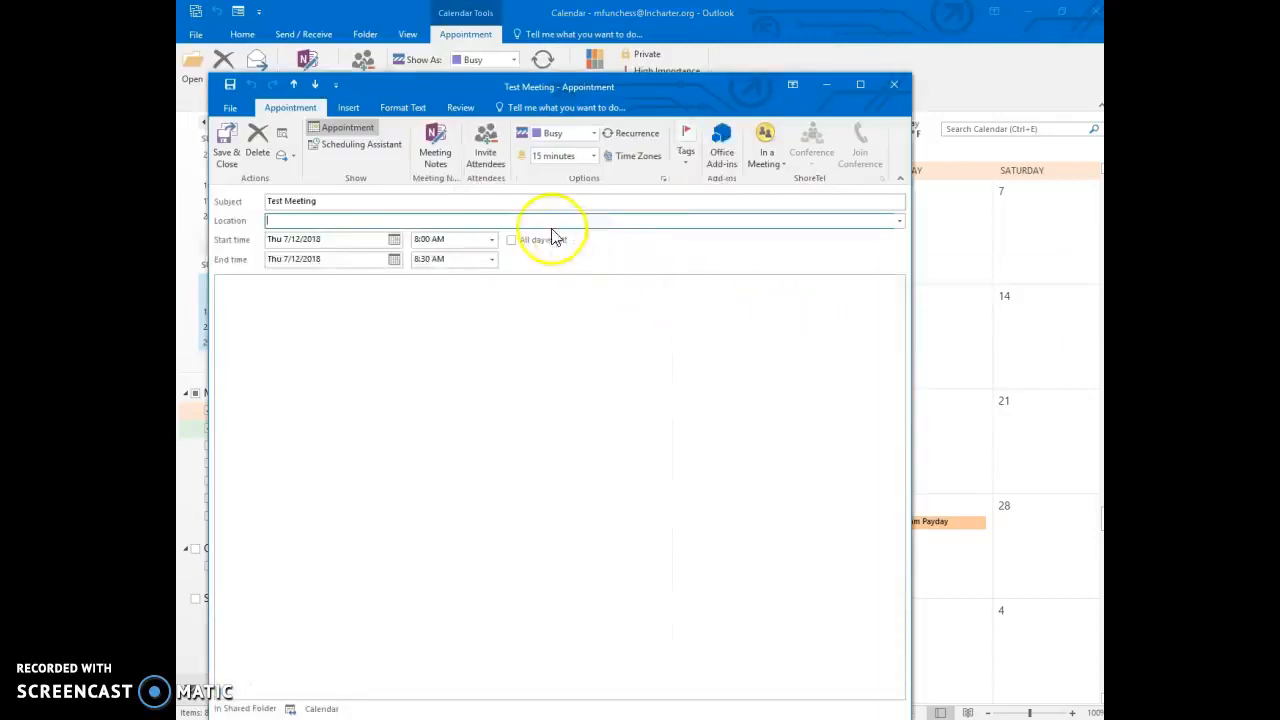
click(488, 148)
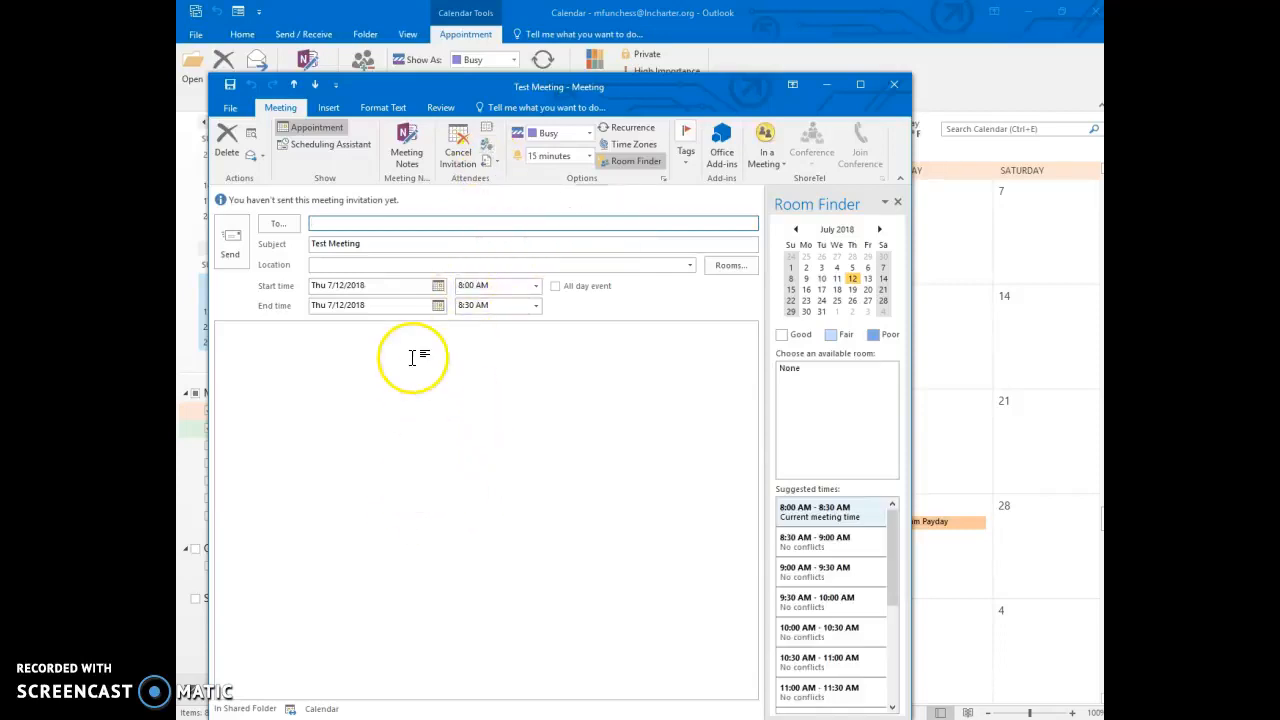
text(mf)
key(Return)
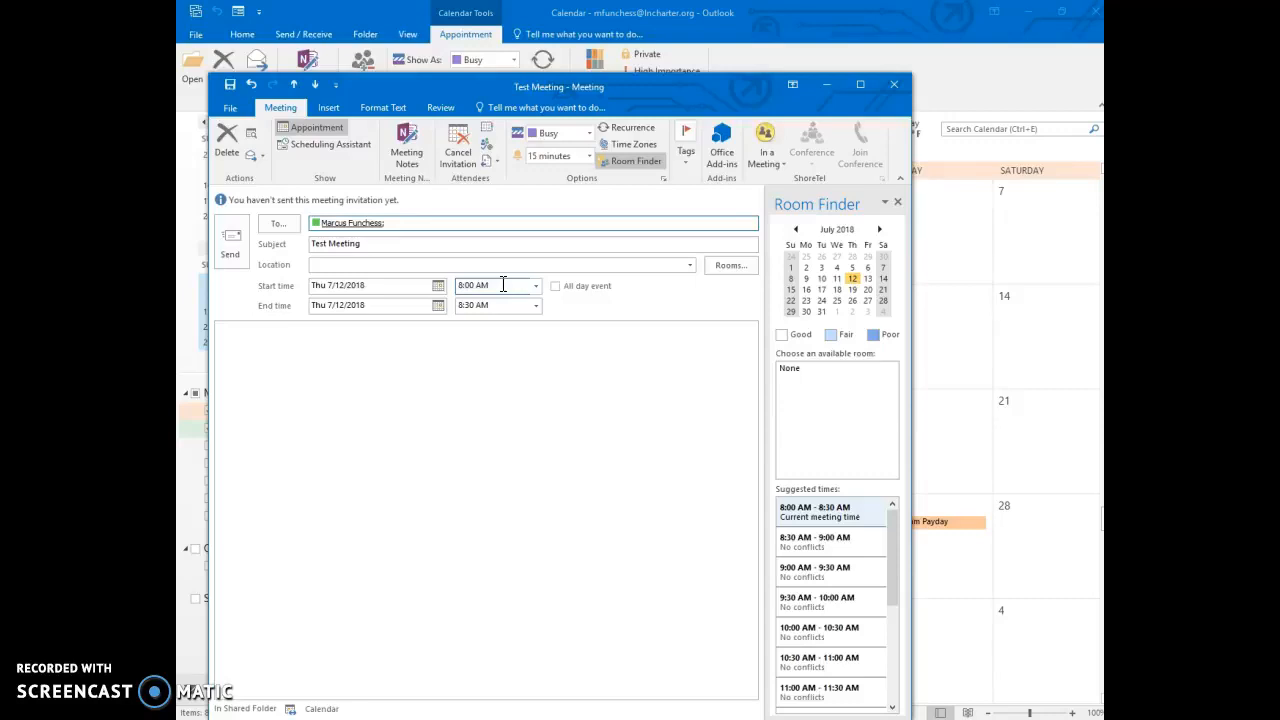
click(455, 240)
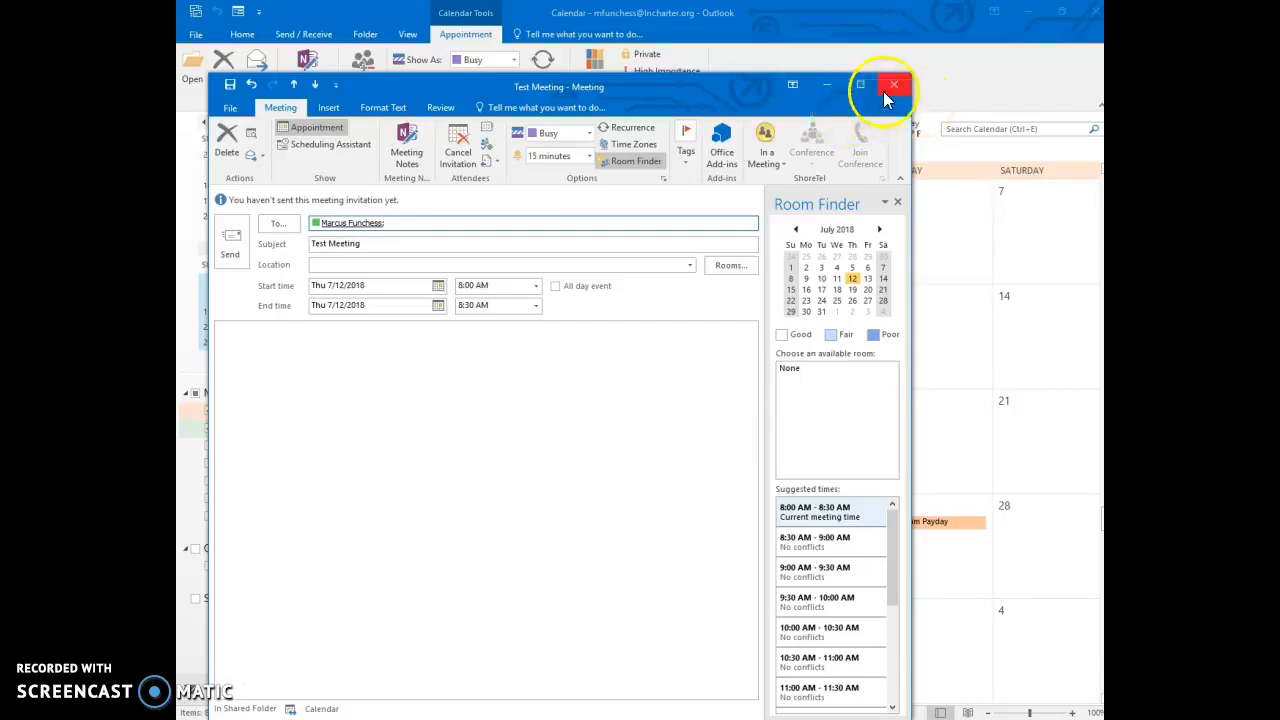
click(230, 246)
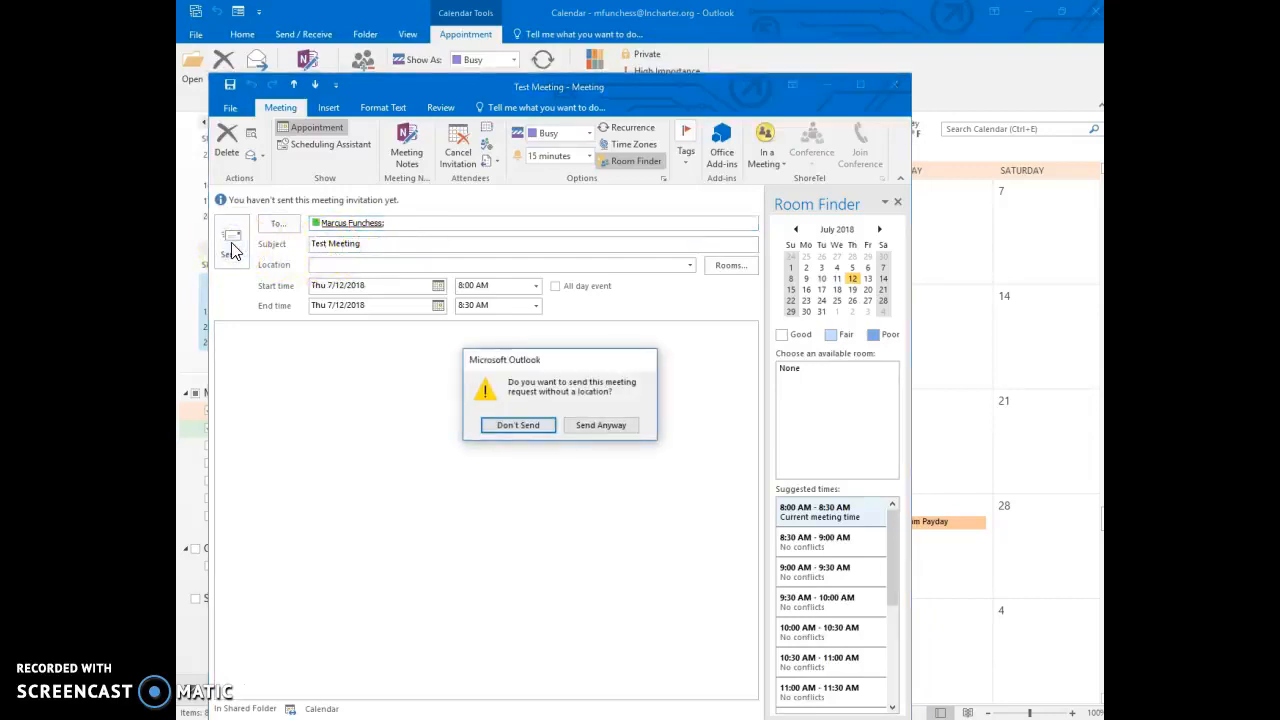
click(620, 428)
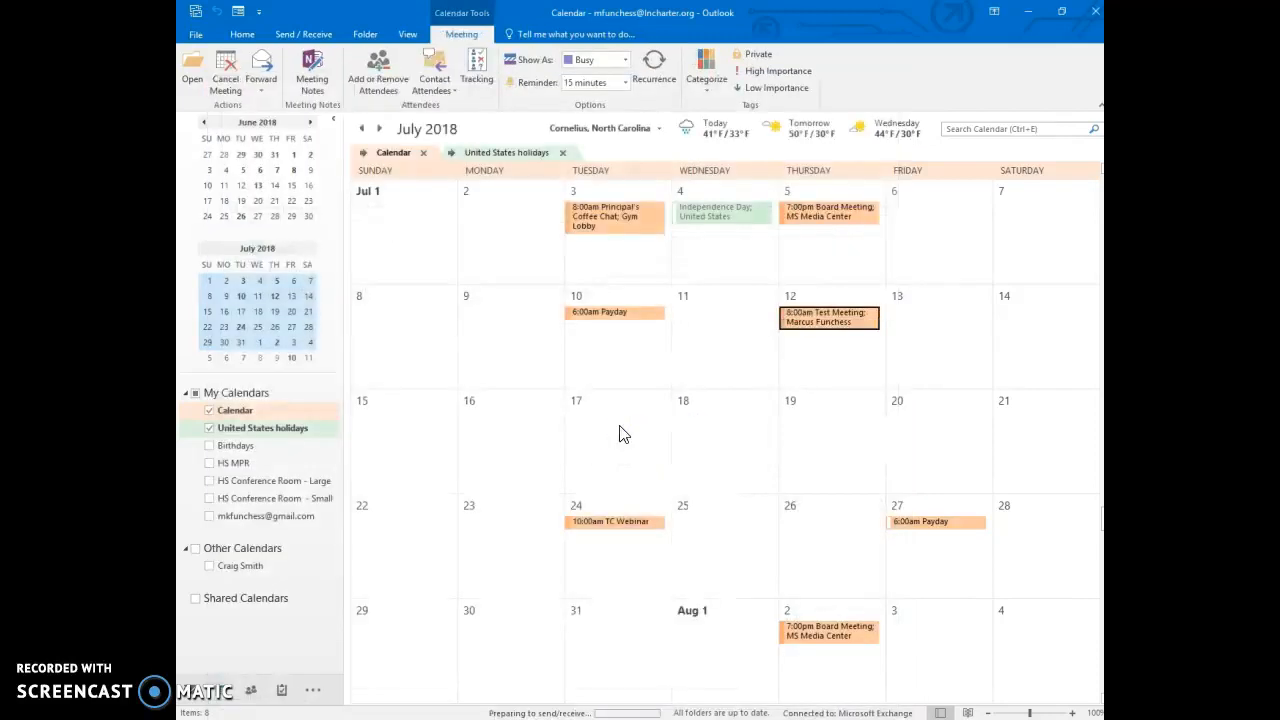
- Reopen the Test Meeting on July 12, check the attendee response tracking, and close the meeting
mouse_move(843, 333)
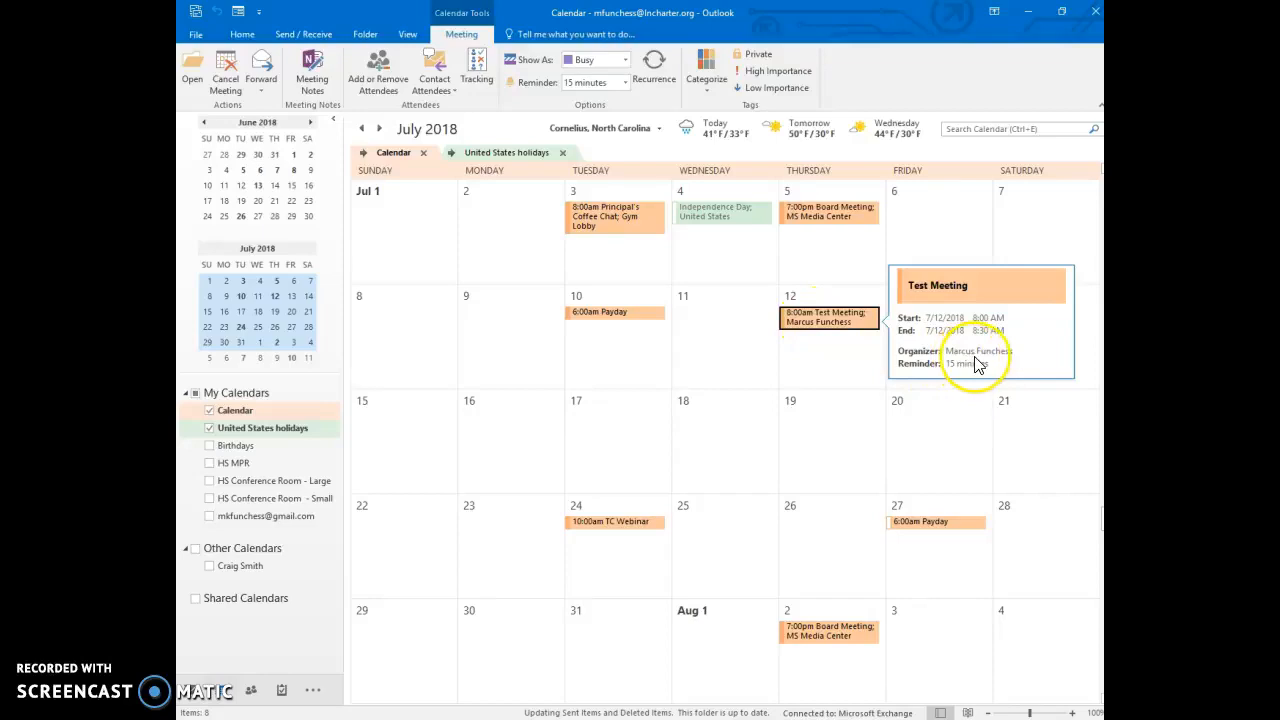
click(818, 324)
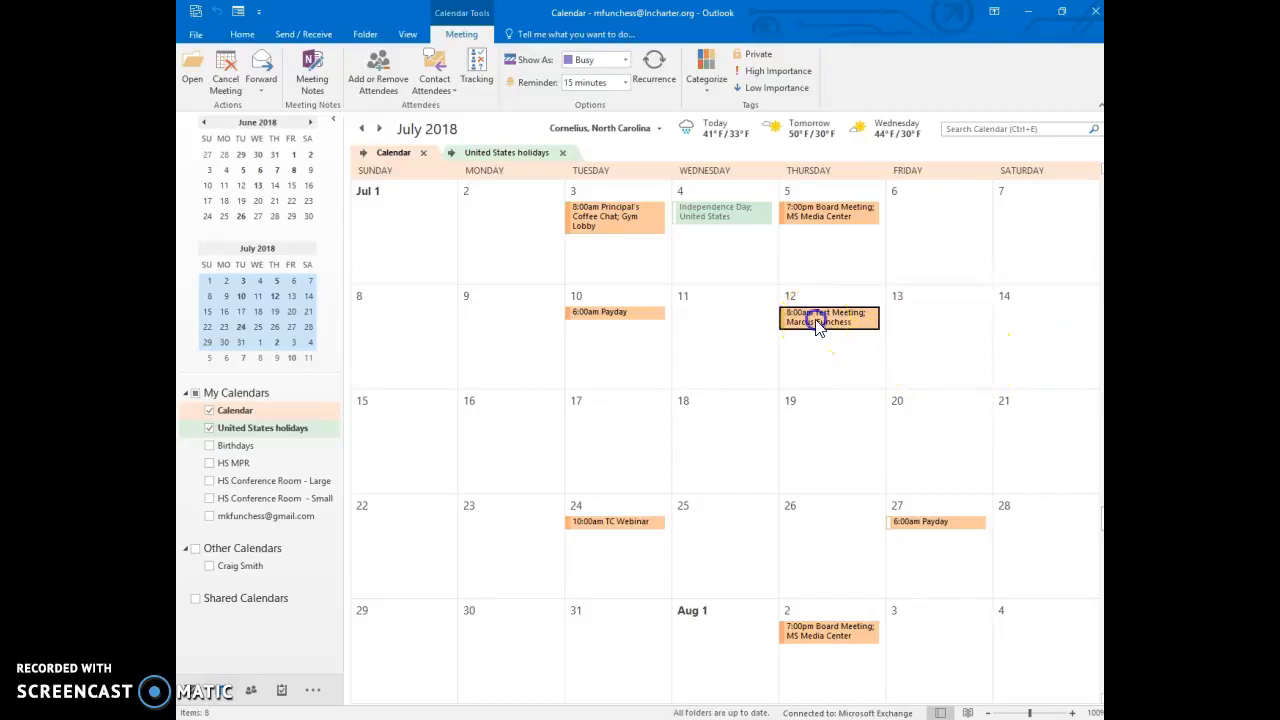
double_click(816, 320)
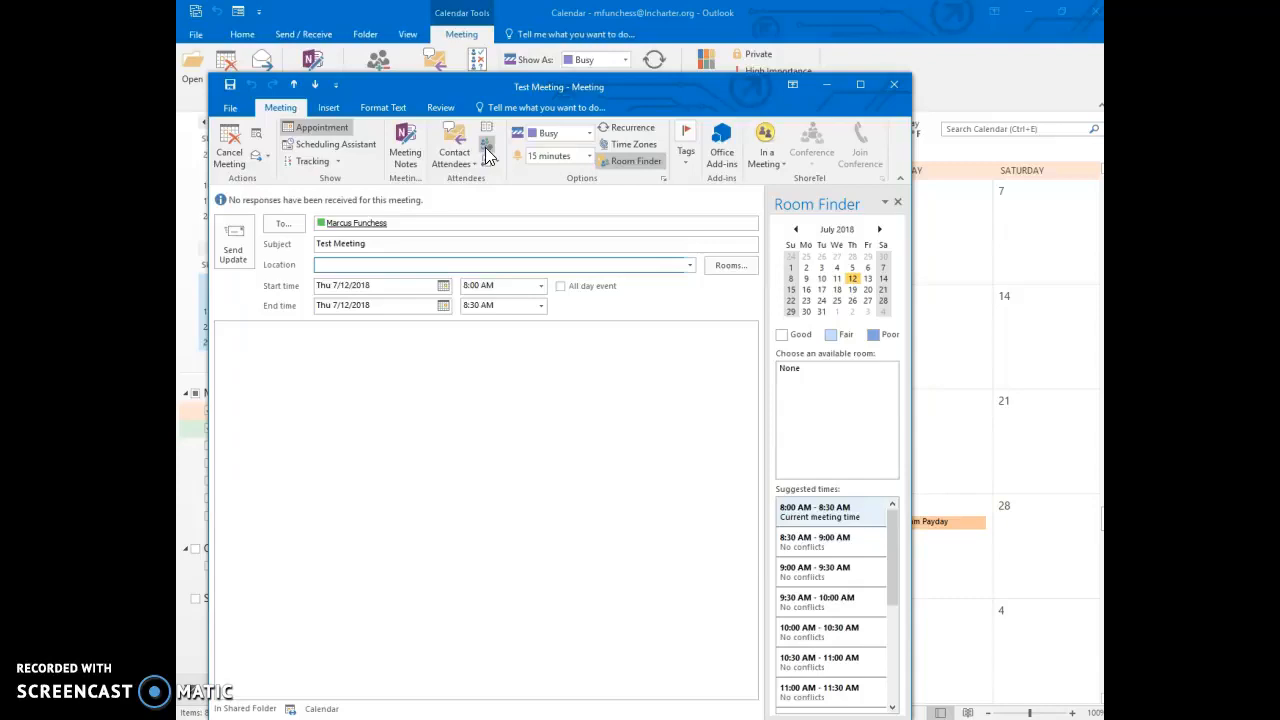
click(325, 163)
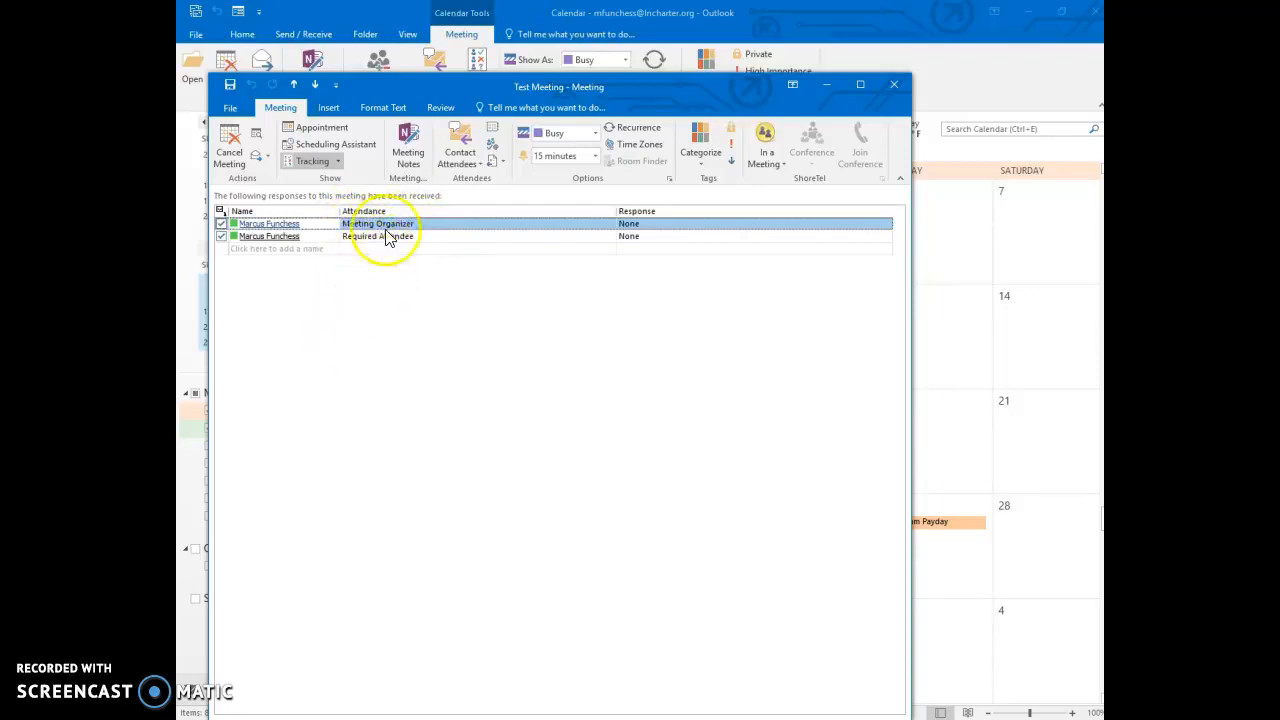
mouse_move(368, 240)
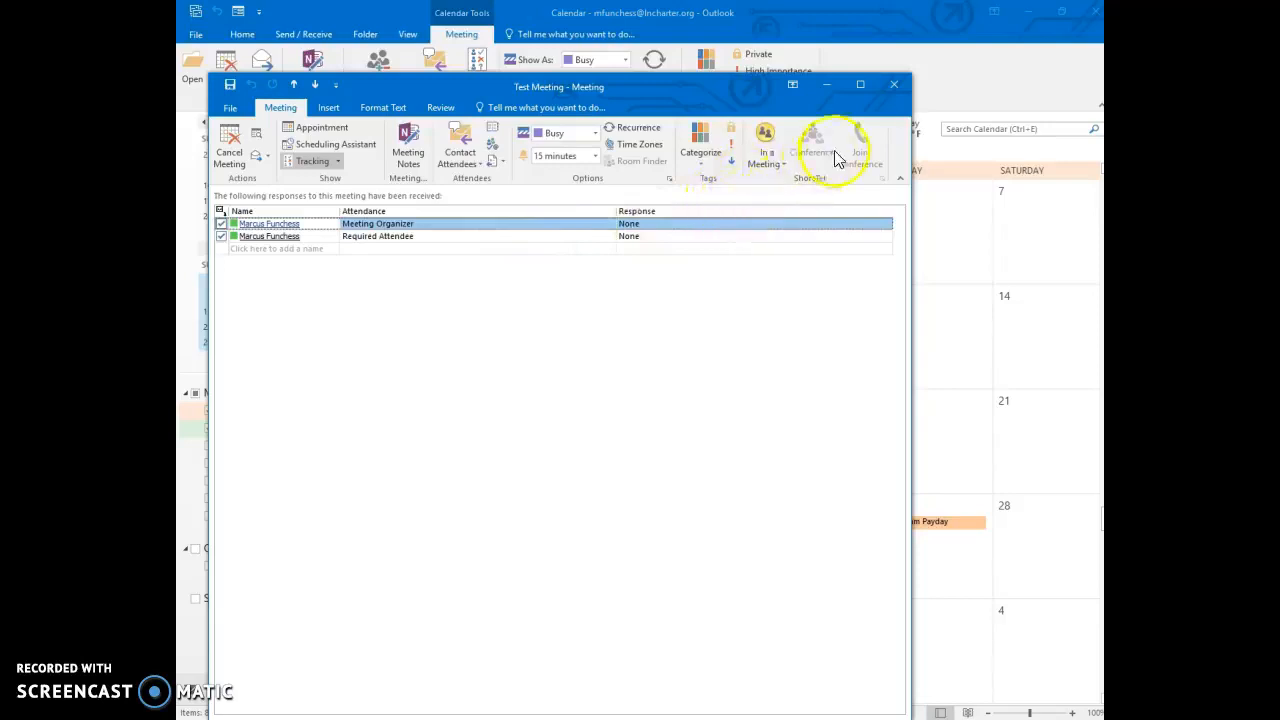
click(893, 90)
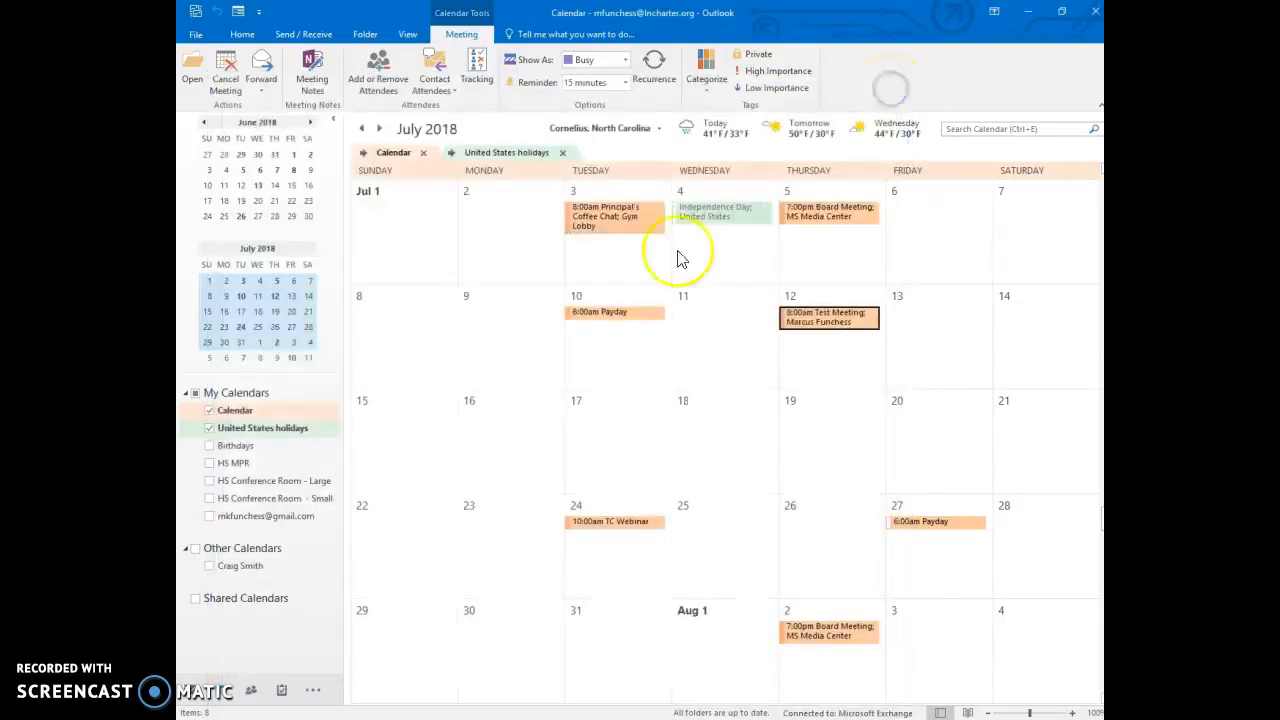